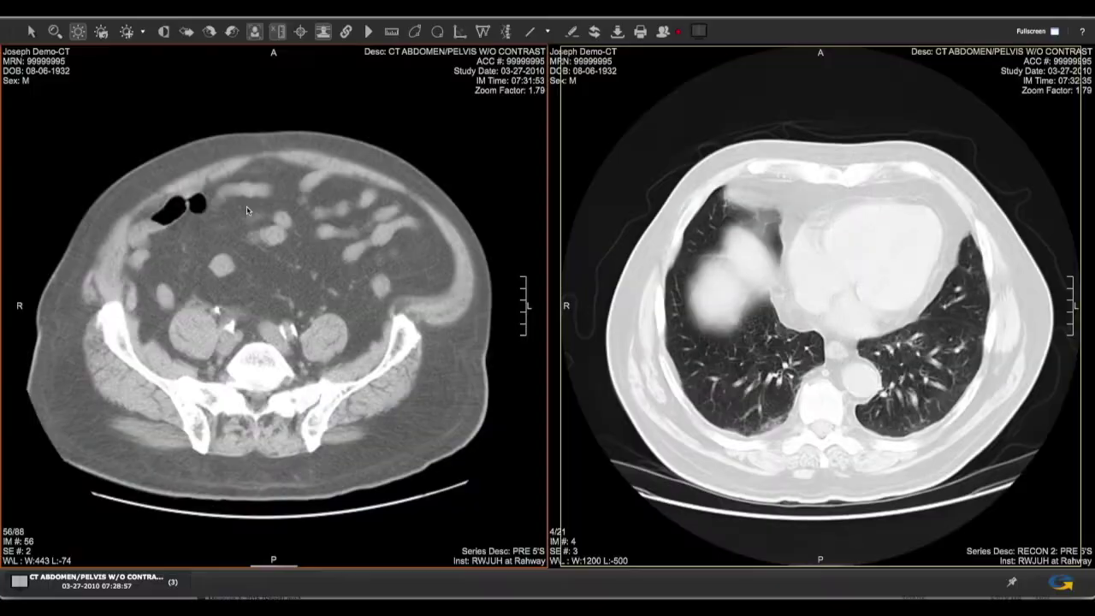
- Adjust the abdomen image's window level and load the Scout series into the left viewport
{"action": "scroll", "coordinate": [247, 214], "scroll_direction": "down", "scroll_amount": 2}
{"action": "left_click_drag", "start_coordinate": [246, 222], "coordinate": [171, 352]}
{"action": "left_click", "coordinate": [96, 581]}
{"action": "left_click_drag", "start_coordinate": [43, 523], "coordinate": [195, 322]}
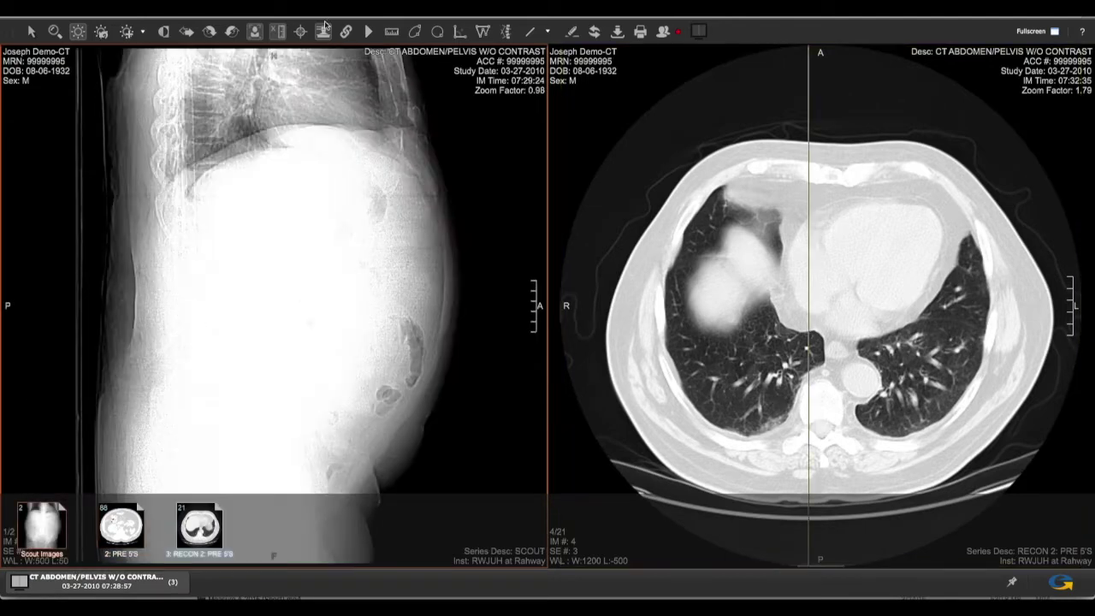
{"action": "left_click", "coordinate": [323, 31]}
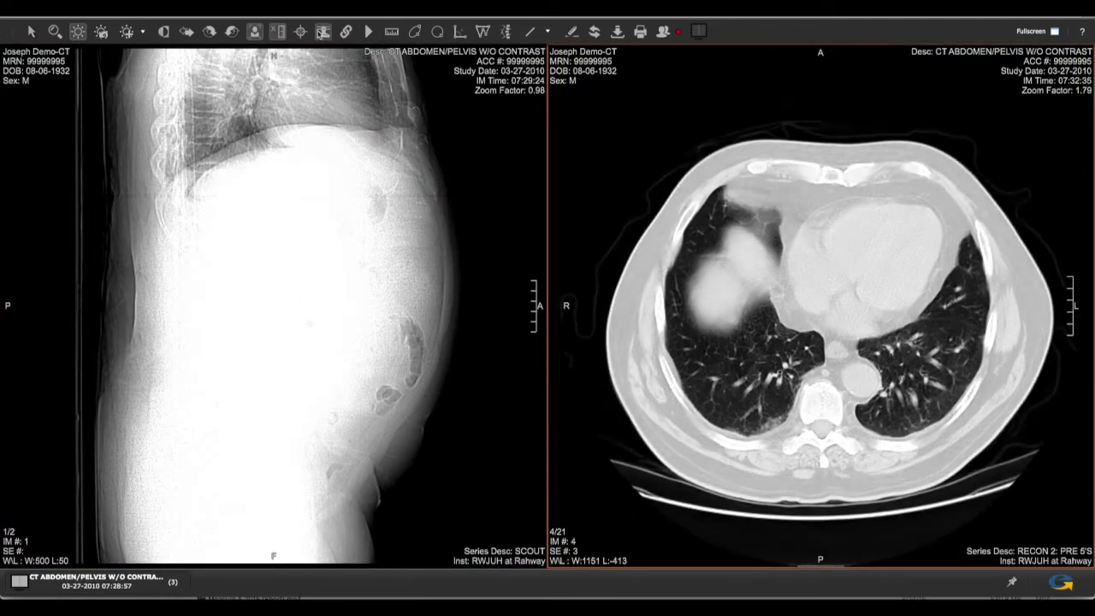
- Page the lung reconstruction slices, change their window and level, and bring up the help documentation
{"action": "mouse_move", "coordinate": [762, 224]}
{"action": "left_mouse_down"}
{"action": "mouse_move", "coordinate": [760, 327]}
{"action": "mouse_move", "coordinate": [759, 233]}
{"action": "left_mouse_up"}
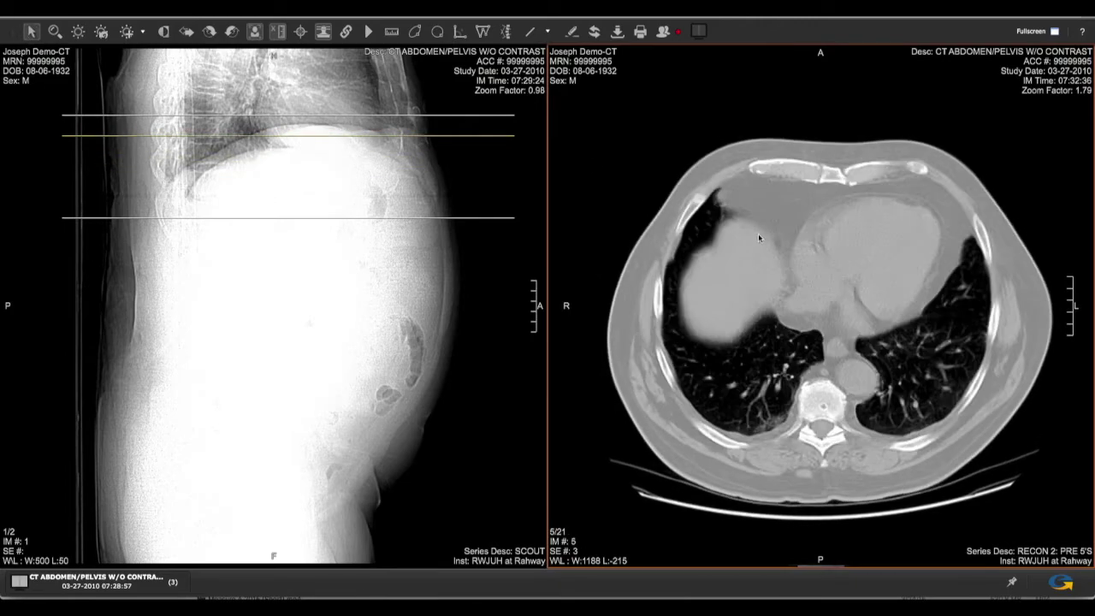
{"action": "left_click", "coordinate": [77, 31]}
{"action": "left_click_drag", "start_coordinate": [685, 222], "coordinate": [765, 193]}
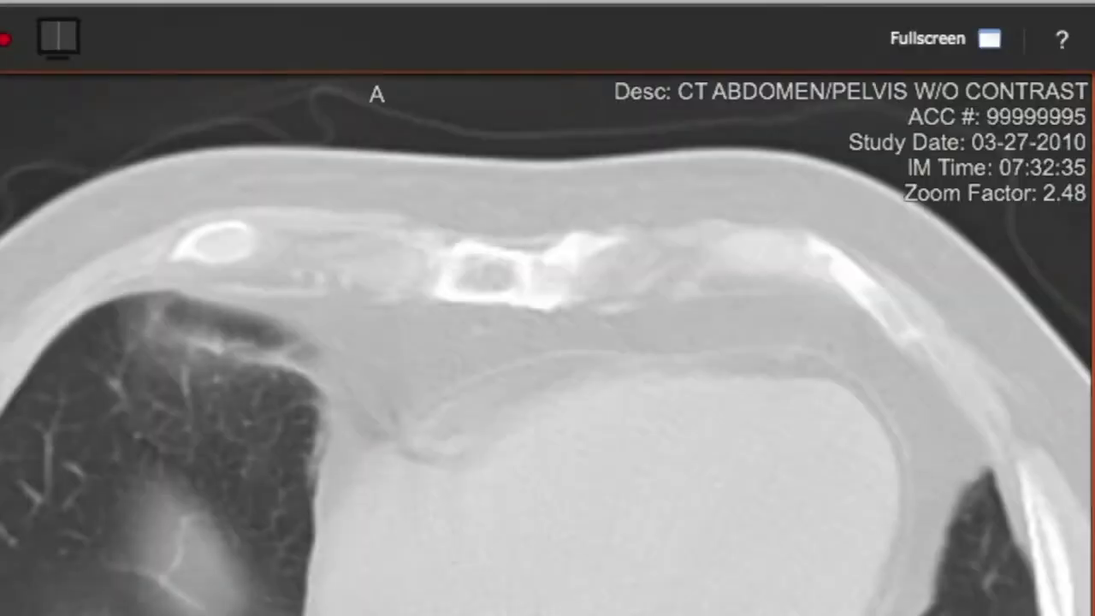
{"action": "left_click", "coordinate": [1063, 43]}
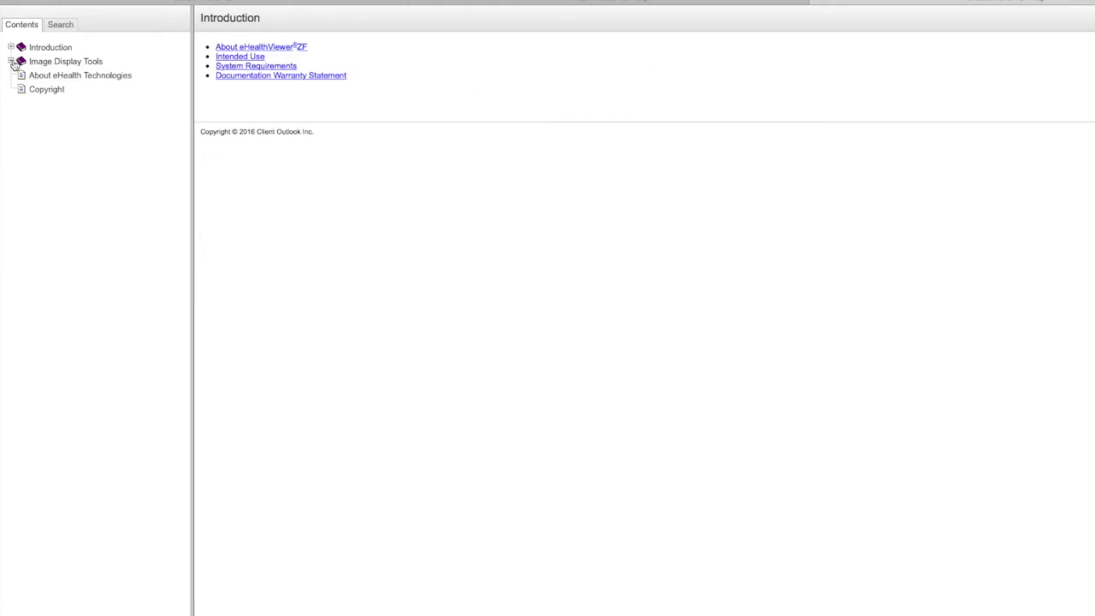
- Read the Navigate and Window and Level help pages under Image Display Tools
{"action": "left_click", "coordinate": [12, 61]}
{"action": "left_click", "coordinate": [47, 77]}
{"action": "left_click", "coordinate": [49, 105]}
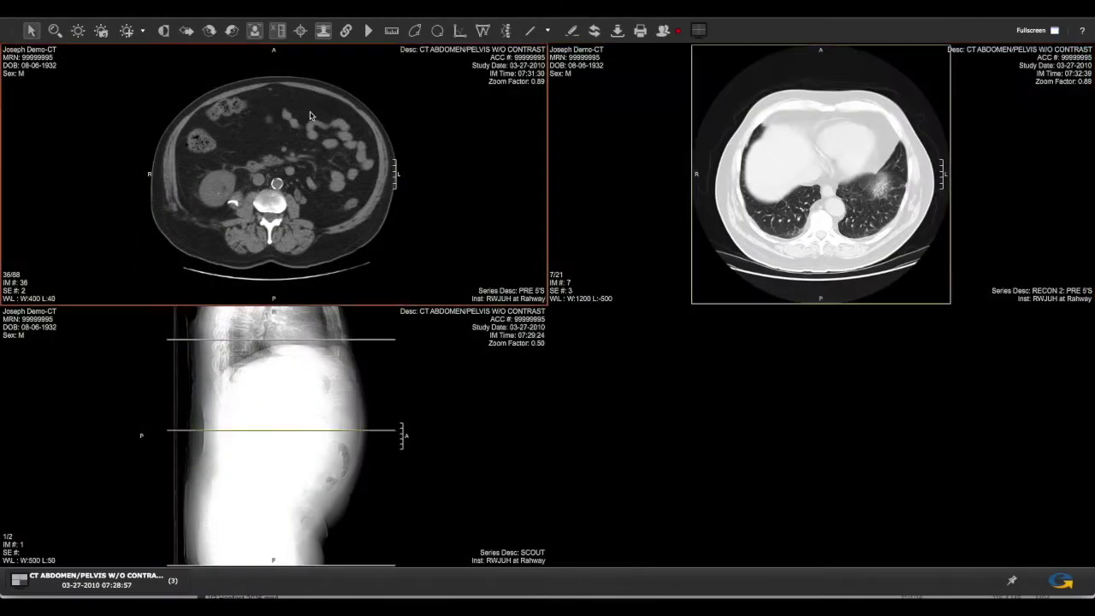
{"action": "scroll", "coordinate": [311, 115], "scroll_direction": "down", "scroll_amount": 20}
- Page the abdomen back to slice 36 and the lung forward, then place RECON 2 and the scout in the right viewports
{"action": "left_click_drag", "start_coordinate": [303, 205], "coordinate": [311, 81]}
{"action": "left_click_drag", "start_coordinate": [775, 87], "coordinate": [783, 138]}
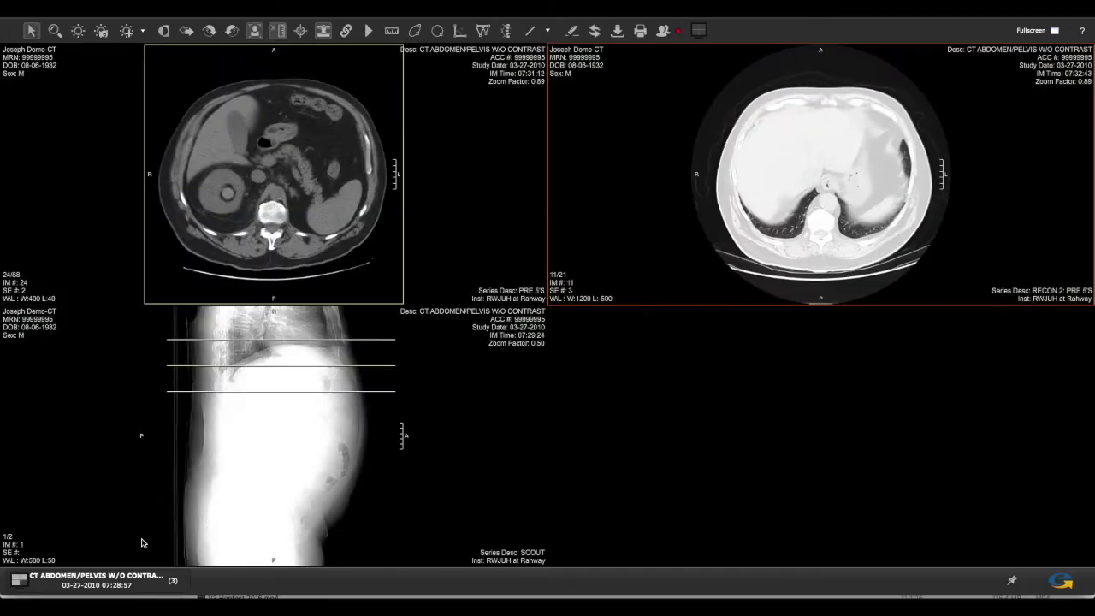
{"action": "left_click", "coordinate": [131, 584]}
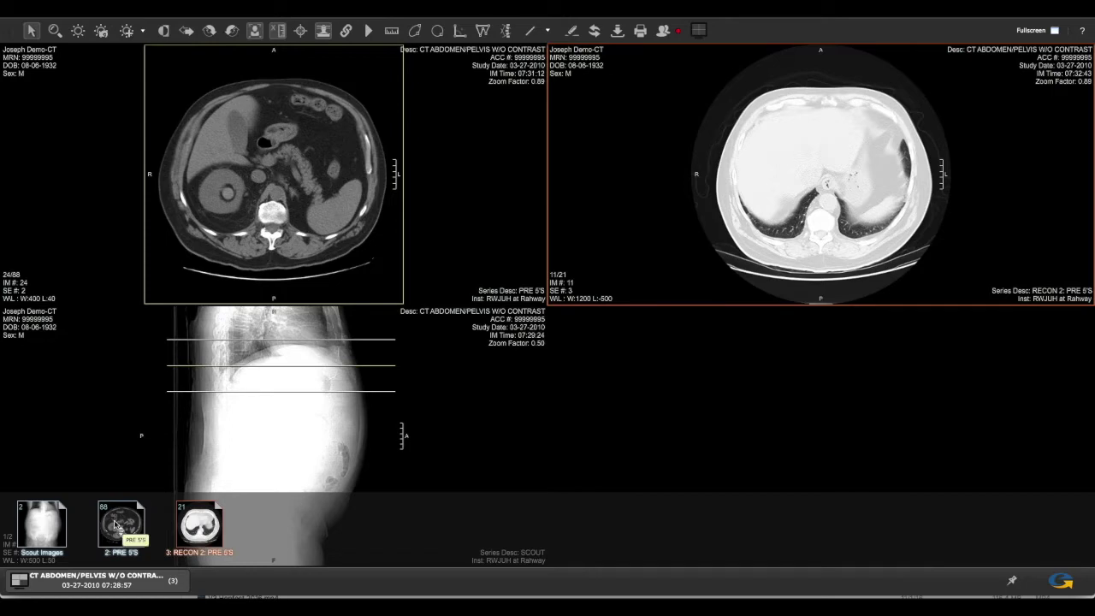
{"action": "left_click_drag", "start_coordinate": [199, 524], "coordinate": [783, 395]}
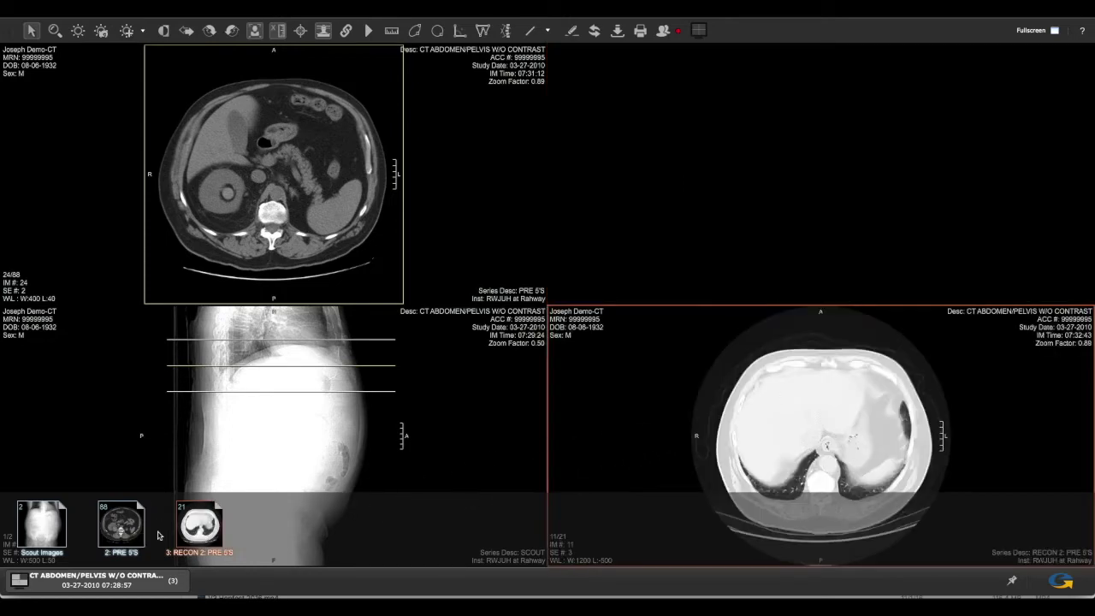
{"action": "left_click_drag", "start_coordinate": [109, 531], "coordinate": [686, 201]}
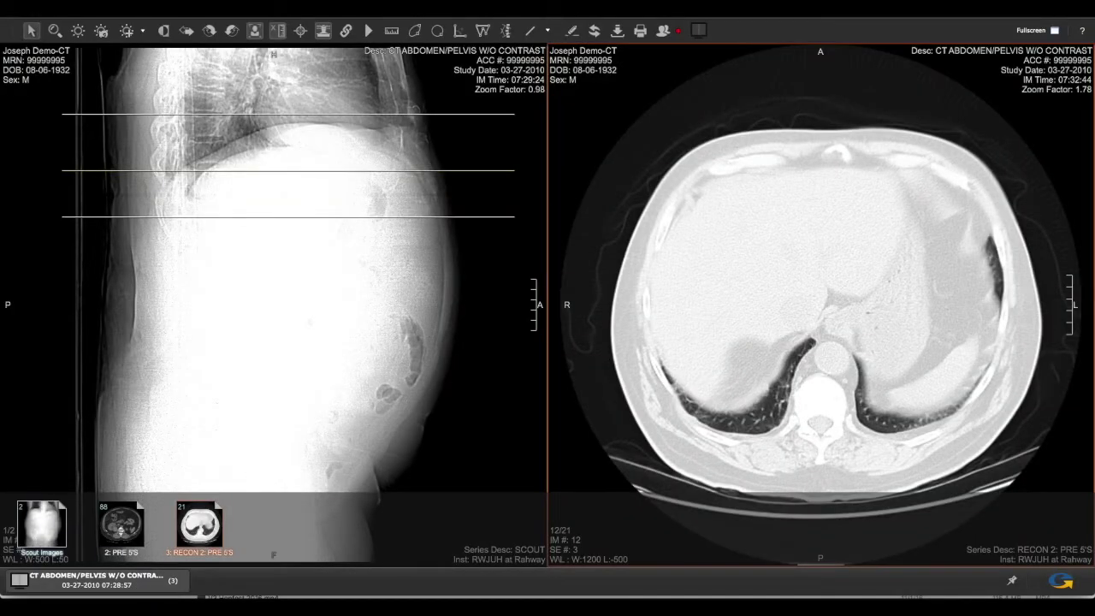
{"action": "left_click", "coordinate": [705, 32]}
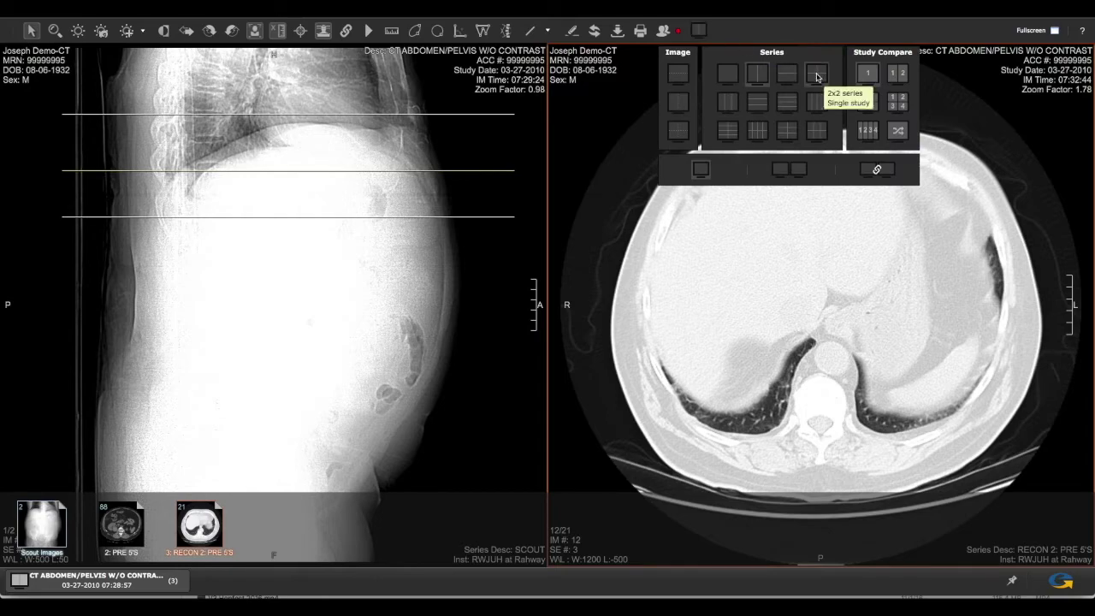
- Choose a series layout pairing the PRE 5'S abdomen series with the scout, then return to the Arrow tool
{"action": "left_click", "coordinate": [816, 75]}
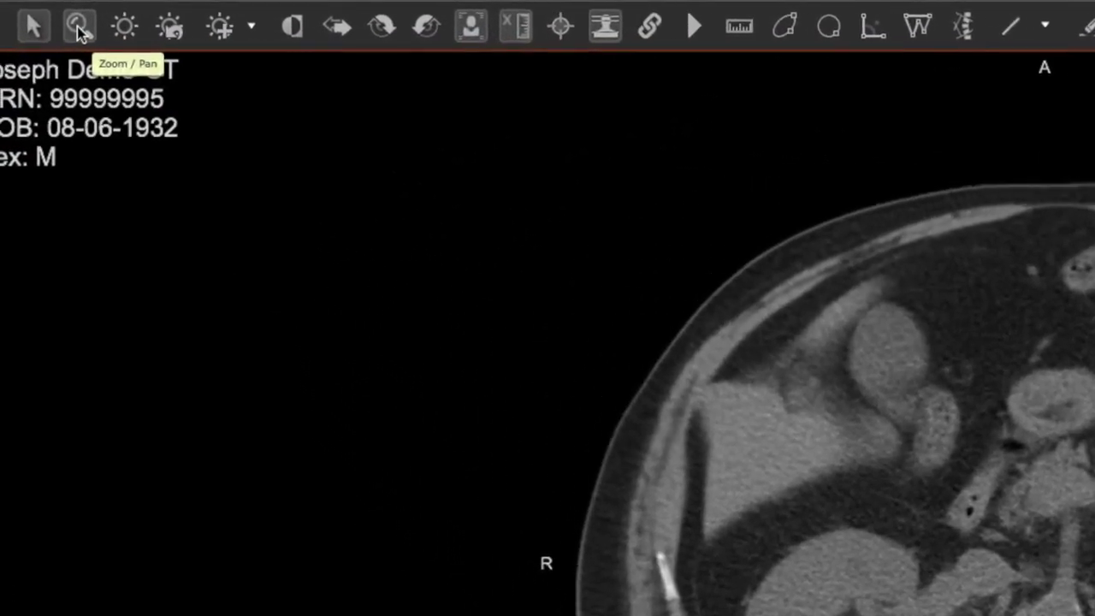
{"action": "left_click", "coordinate": [78, 29]}
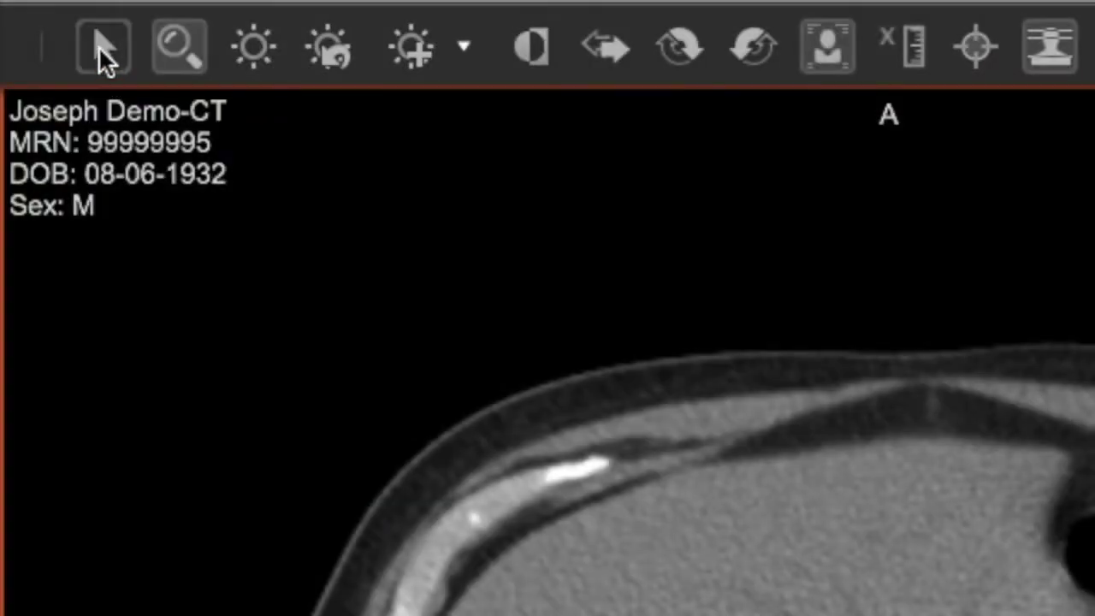
{"action": "left_click", "coordinate": [101, 46]}
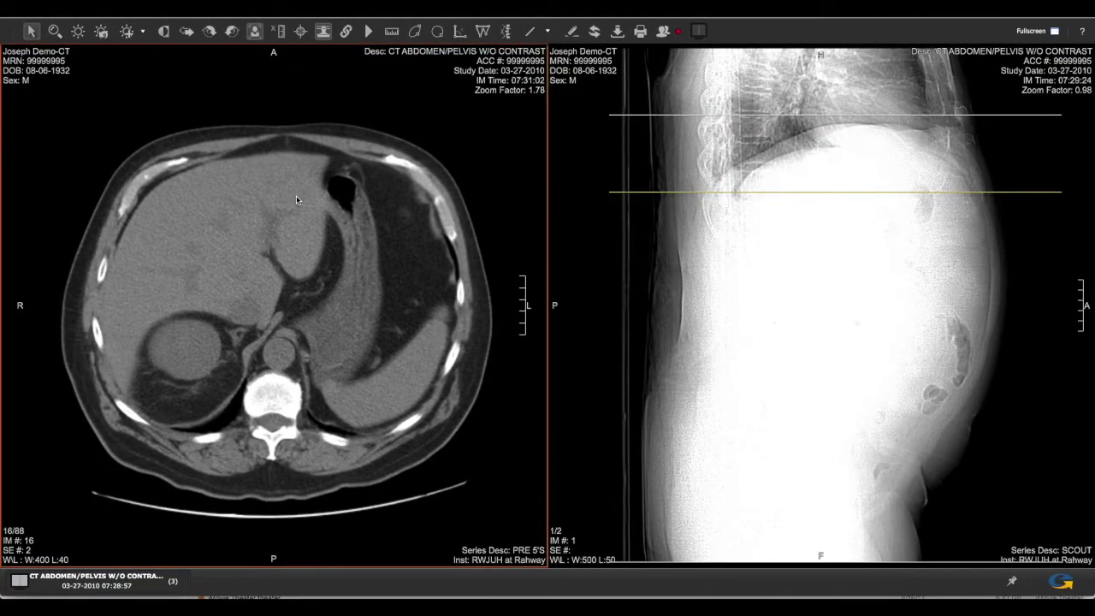
- Scroll the axial abdomen series from slice 16 to about 45 and back to 44, following the scout reference line
{"action": "scroll", "coordinate": [296, 202], "scroll_direction": "down", "scroll_amount": 1}
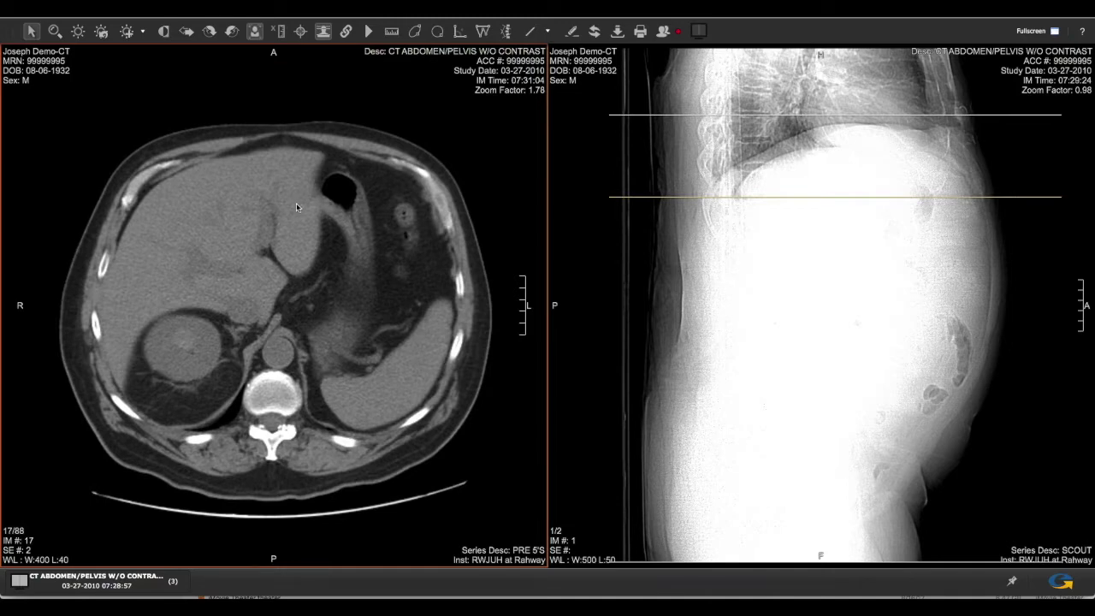
{"action": "scroll", "coordinate": [296, 203], "scroll_direction": "down", "scroll_amount": 3}
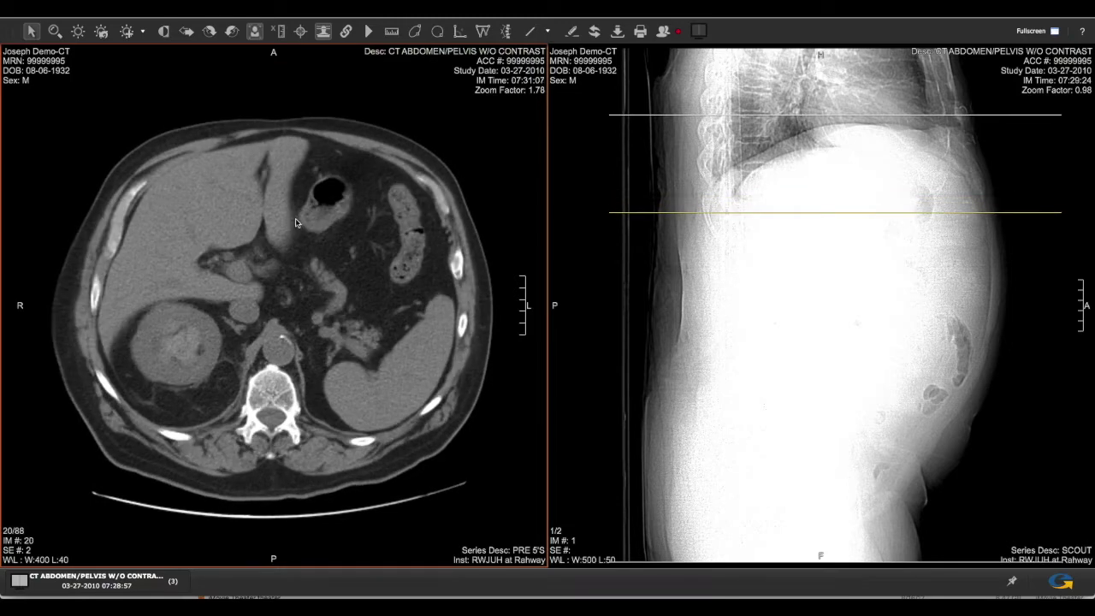
{"action": "scroll", "coordinate": [295, 228], "scroll_direction": "down", "scroll_amount": 4}
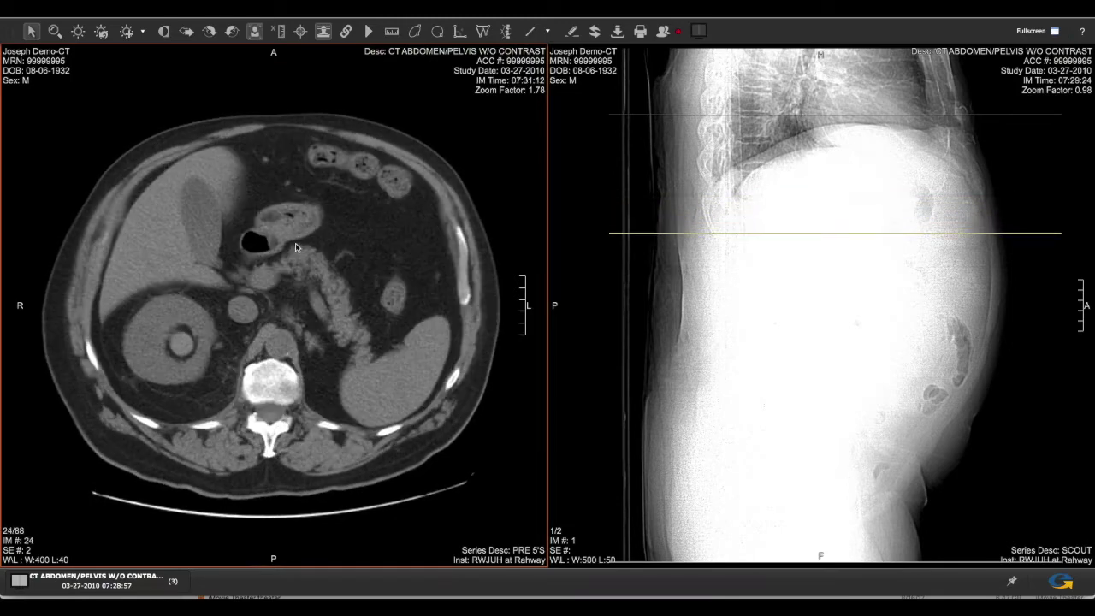
{"action": "scroll", "coordinate": [295, 248], "scroll_direction": "down", "scroll_amount": 4}
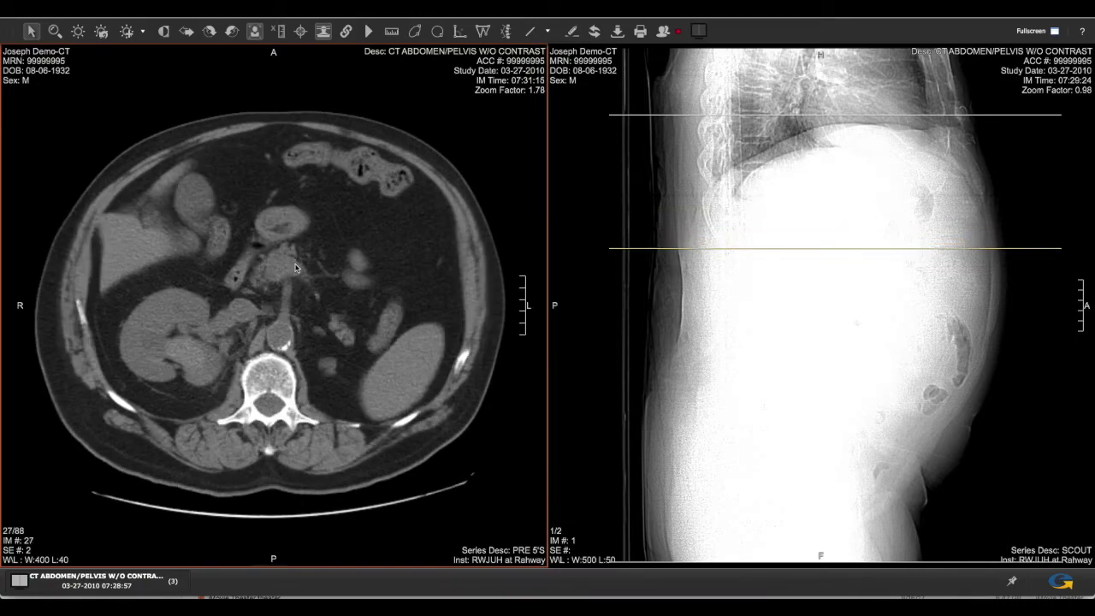
{"action": "scroll", "coordinate": [295, 273], "scroll_direction": "down", "scroll_amount": 1}
{"action": "scroll", "coordinate": [293, 291], "scroll_direction": "down", "scroll_amount": 4}
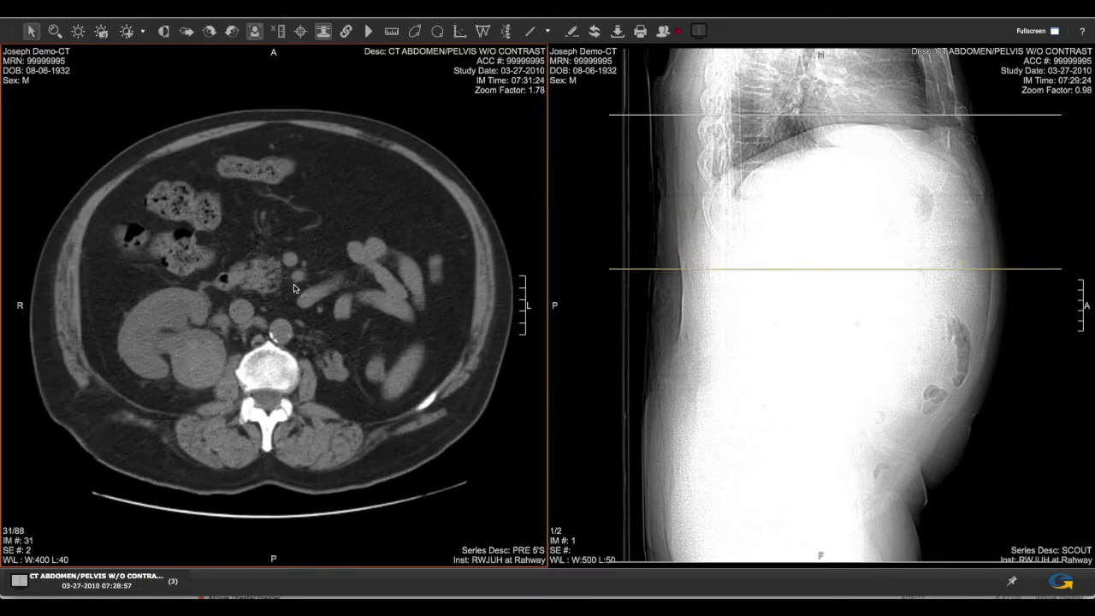
{"action": "scroll", "coordinate": [293, 306], "scroll_direction": "down", "scroll_amount": 7}
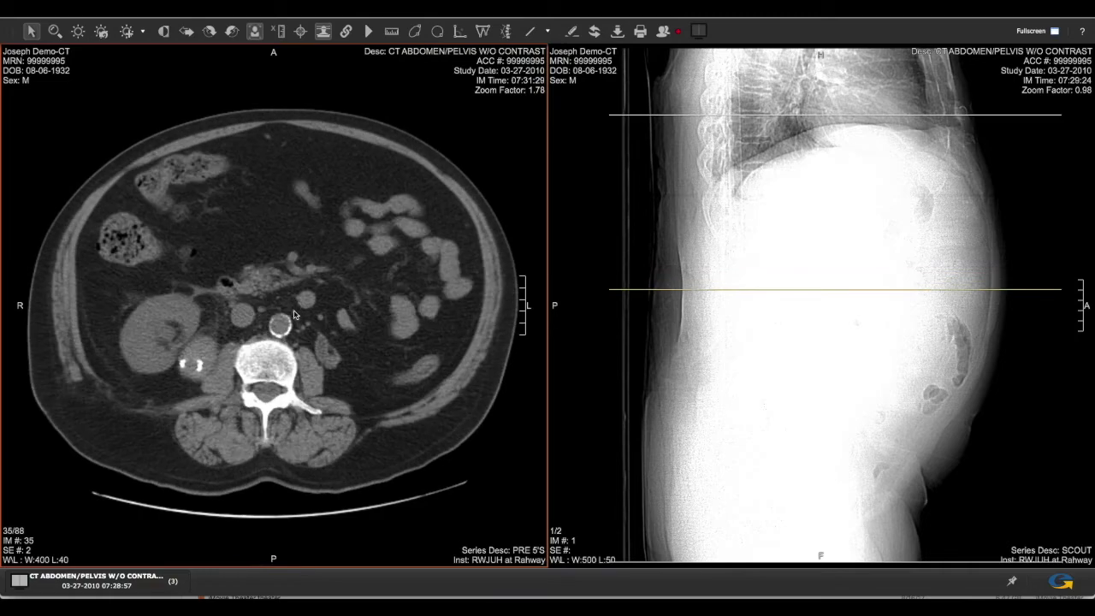
{"action": "scroll", "coordinate": [294, 350], "scroll_direction": "down", "scroll_amount": 5}
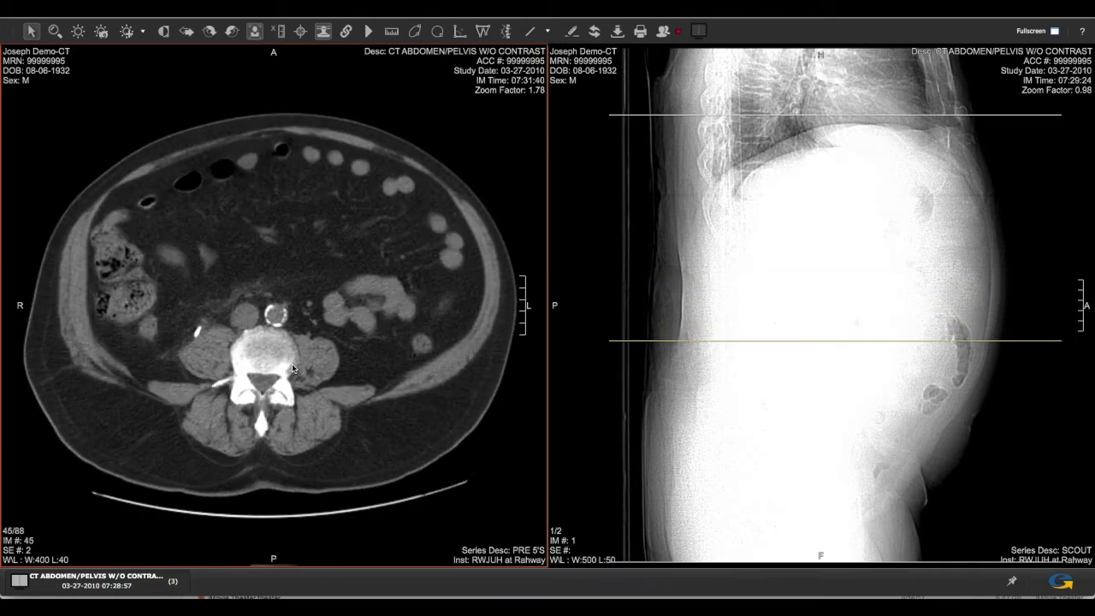
{"action": "scroll", "coordinate": [293, 366], "scroll_direction": "up", "scroll_amount": 1}
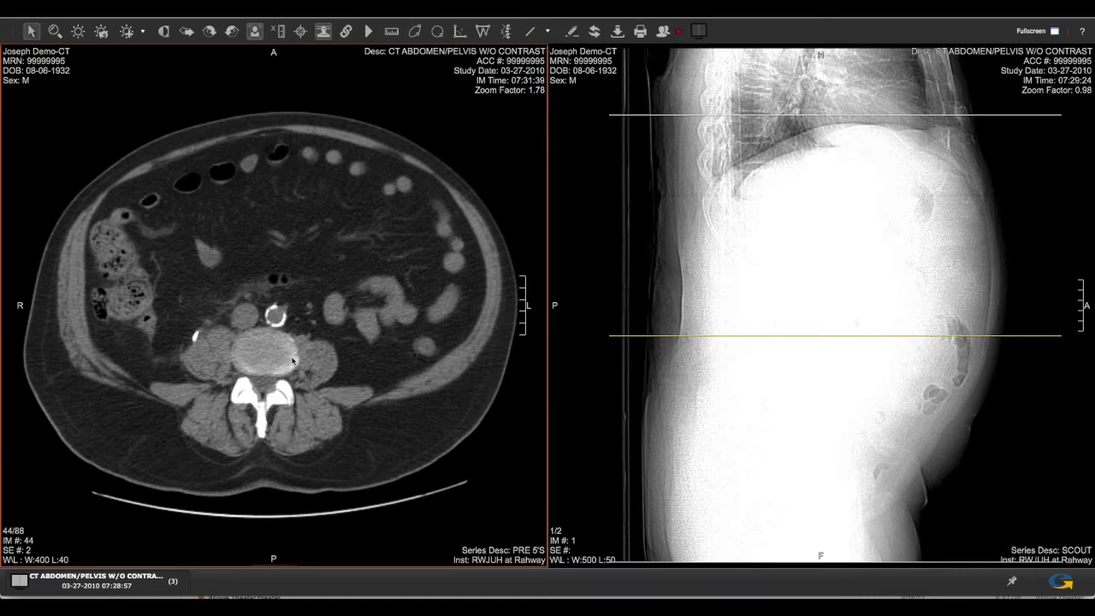
{"action": "scroll", "coordinate": [294, 362], "scroll_direction": "up", "scroll_amount": 1}
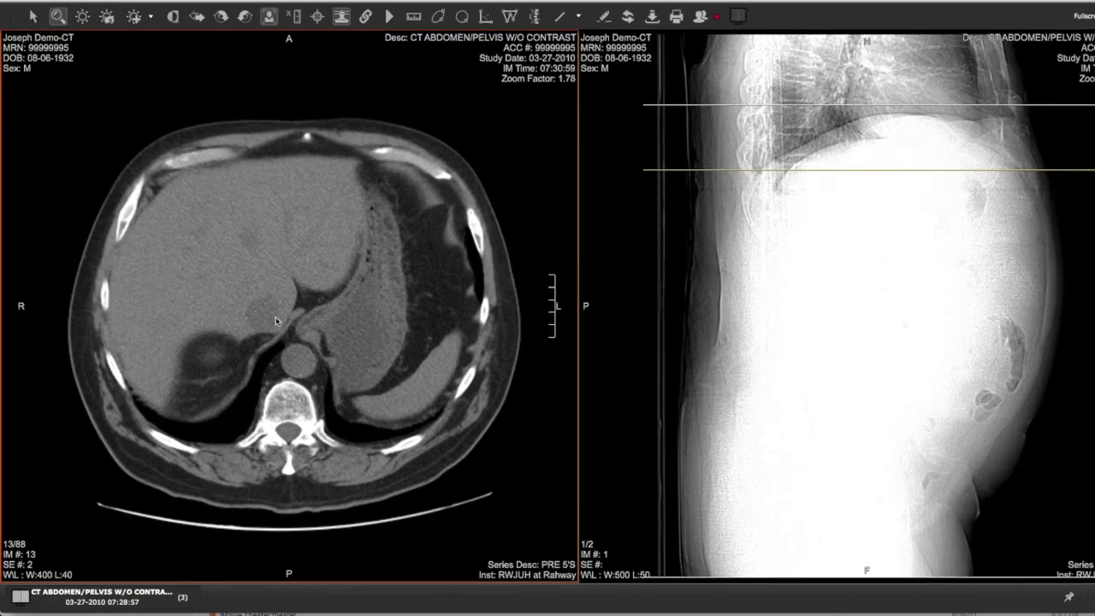
- Zoom the axial slice to 7.00, pan around the vertebra, then reset the zoom to 1.78
{"action": "scroll", "coordinate": [260, 320], "scroll_direction": "up", "scroll_amount": 5}
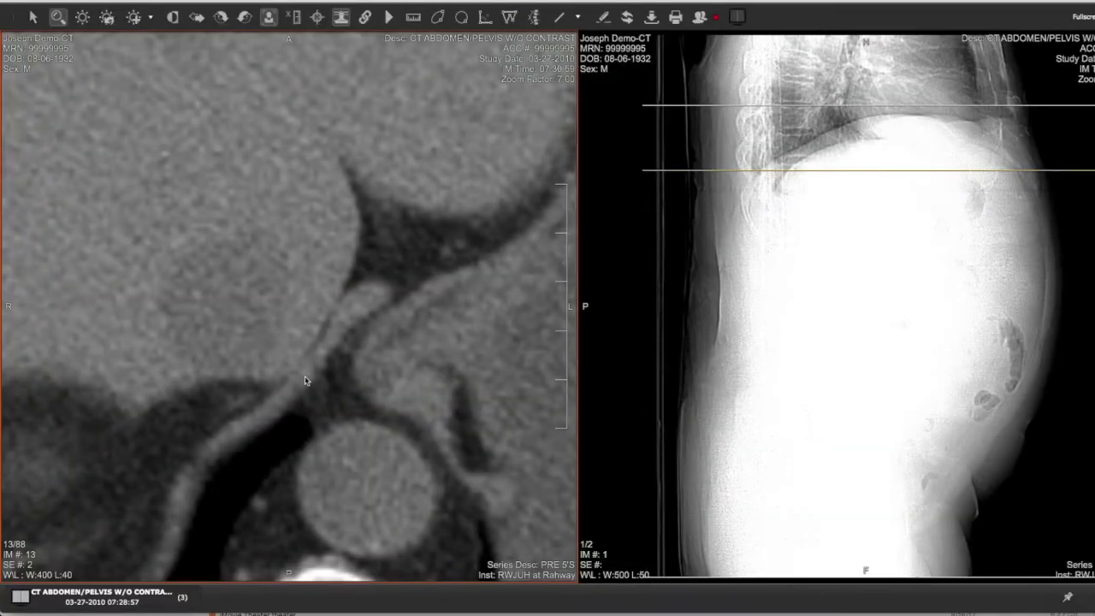
{"action": "left_click_drag", "start_coordinate": [357, 467], "coordinate": [314, 60]}
{"action": "left_click_drag", "start_coordinate": [313, 272], "coordinate": [348, 299]}
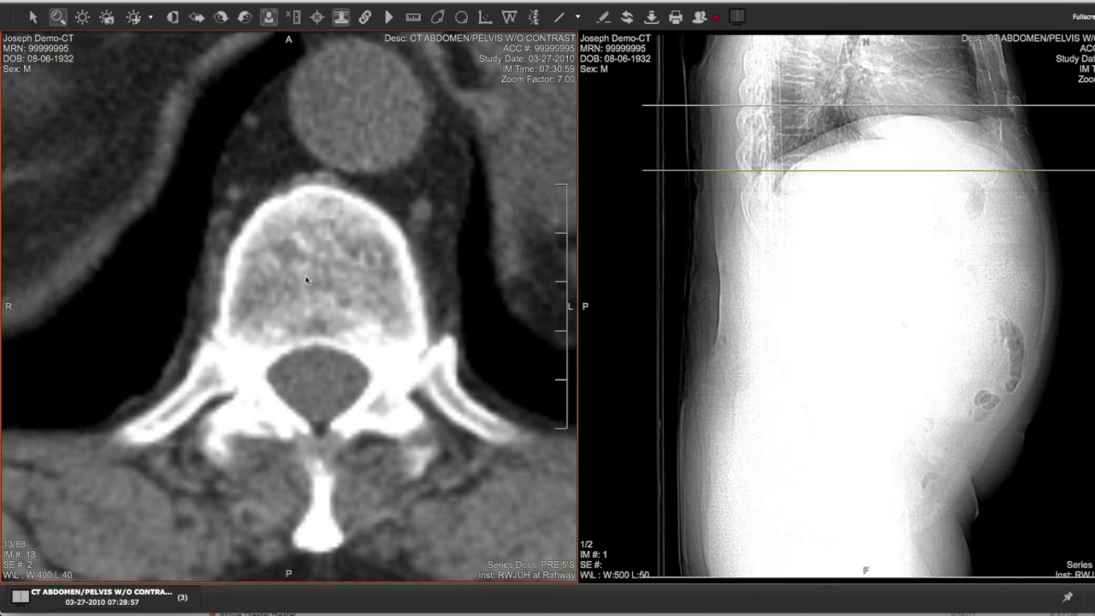
{"action": "left_click", "coordinate": [627, 18]}
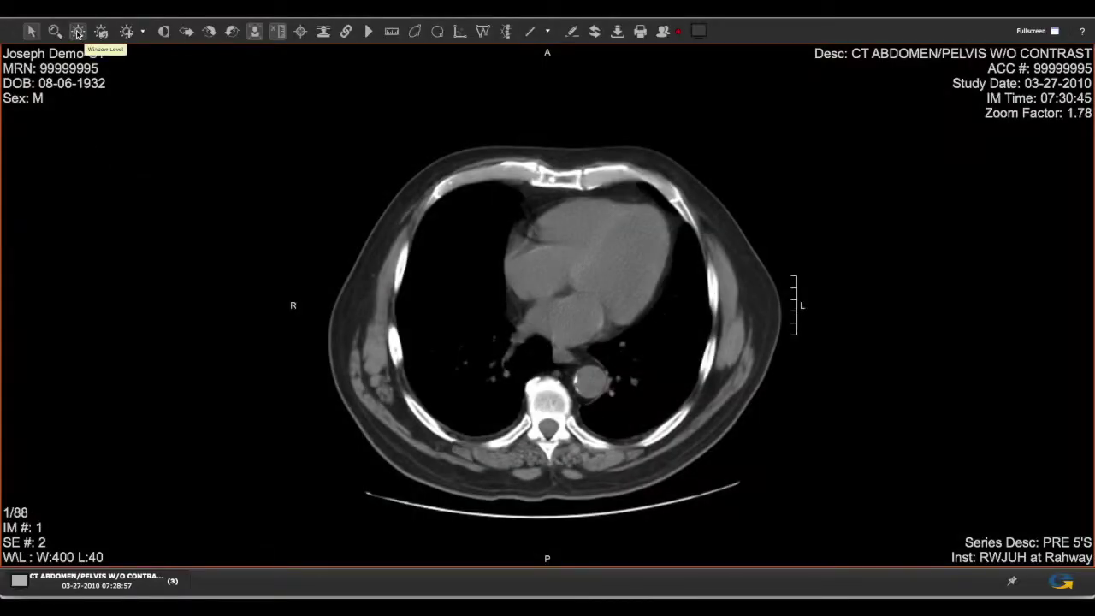
- Try other window and level settings on the slice, then restore W:400 L:40
{"action": "left_click", "coordinate": [77, 33]}
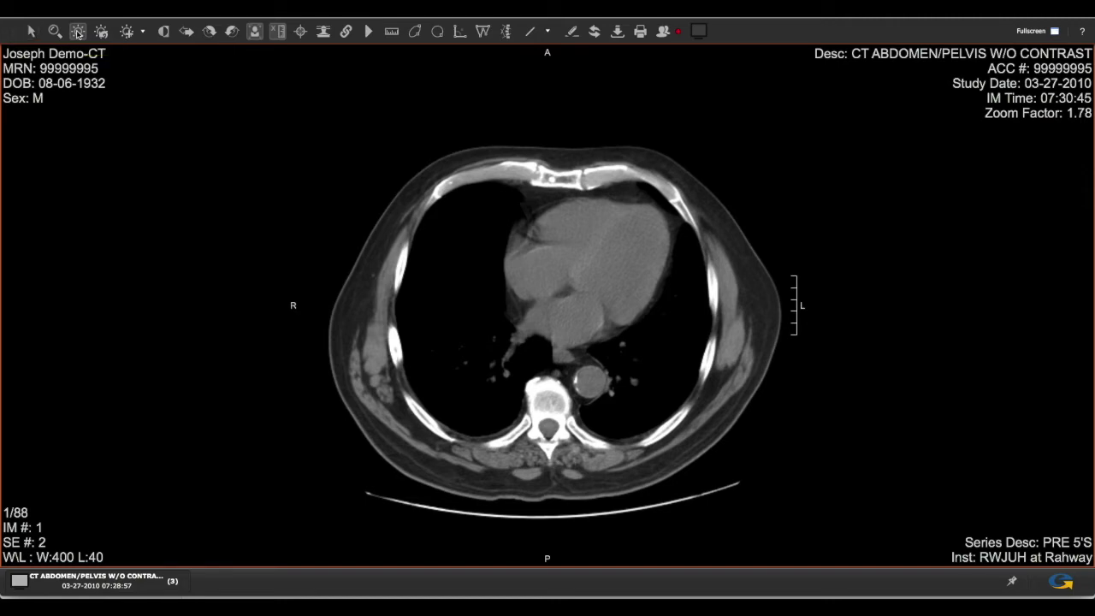
{"action": "left_click_drag", "start_coordinate": [458, 228], "coordinate": [378, 256]}
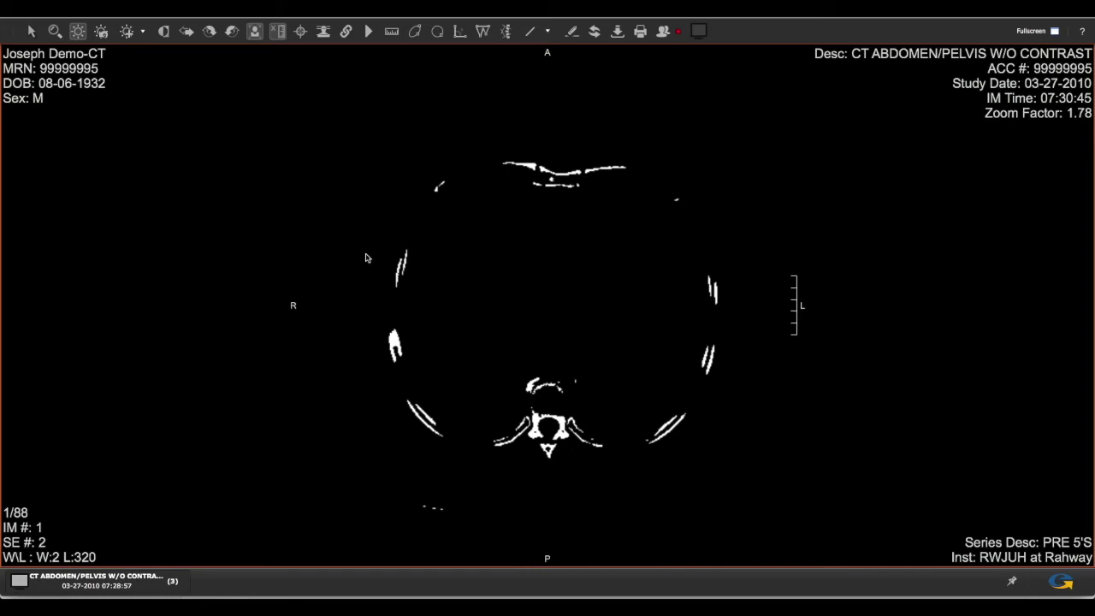
{"action": "left_click", "coordinate": [101, 32]}
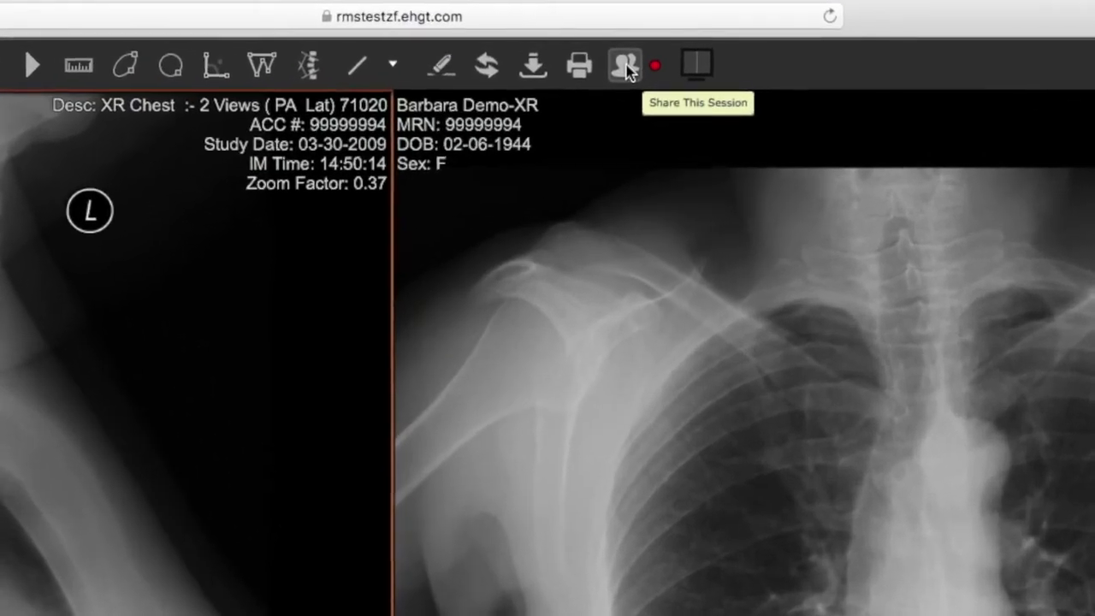
- Share the current viewing session of the XR Chest study
{"action": "left_click", "coordinate": [644, 57]}
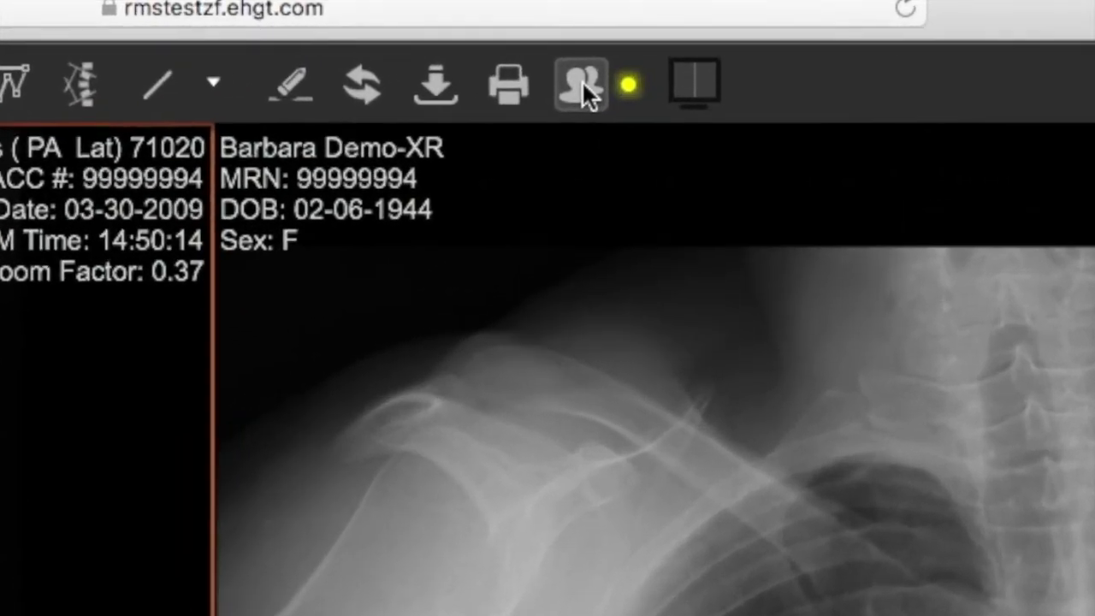